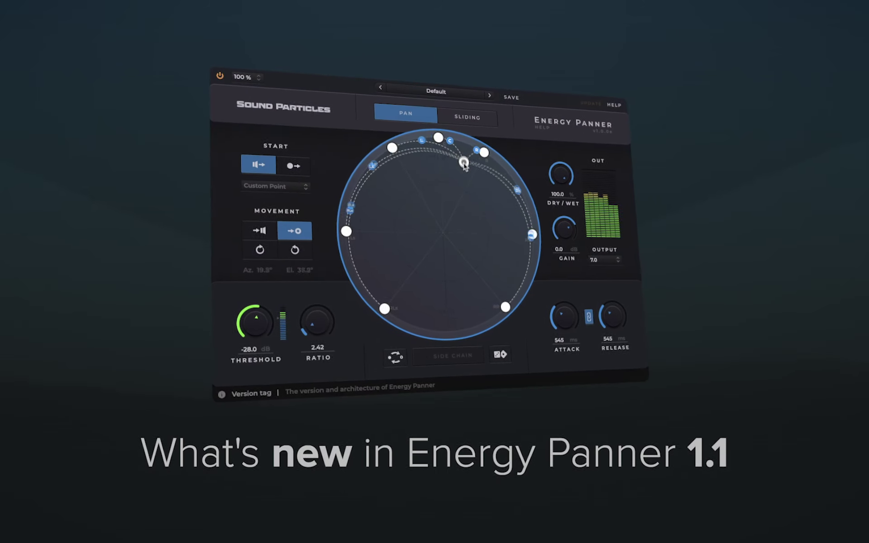
- Drag the sound source toward the upper centre of the panning circle
left_click_drag(464, 163, 421, 190)
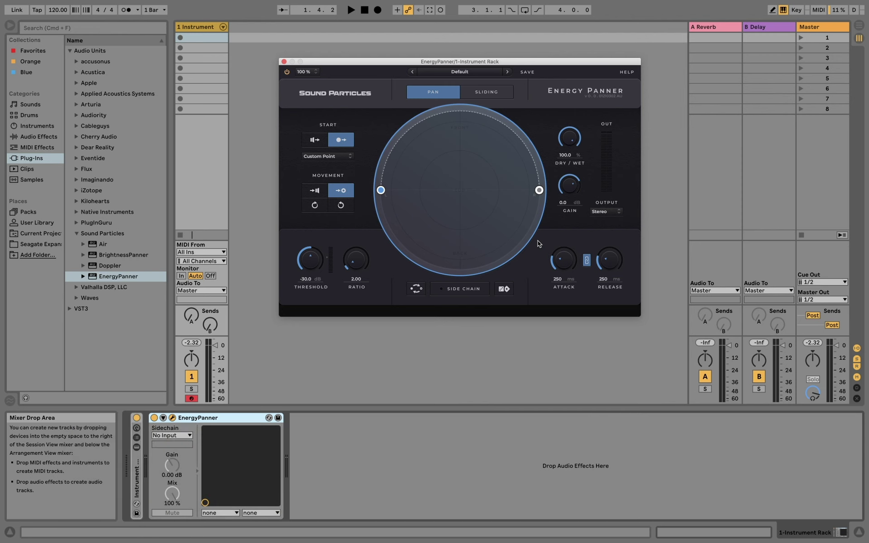
- Try the Boomerang preset from the preset list, then switch to Panning Tails
left_click(483, 73)
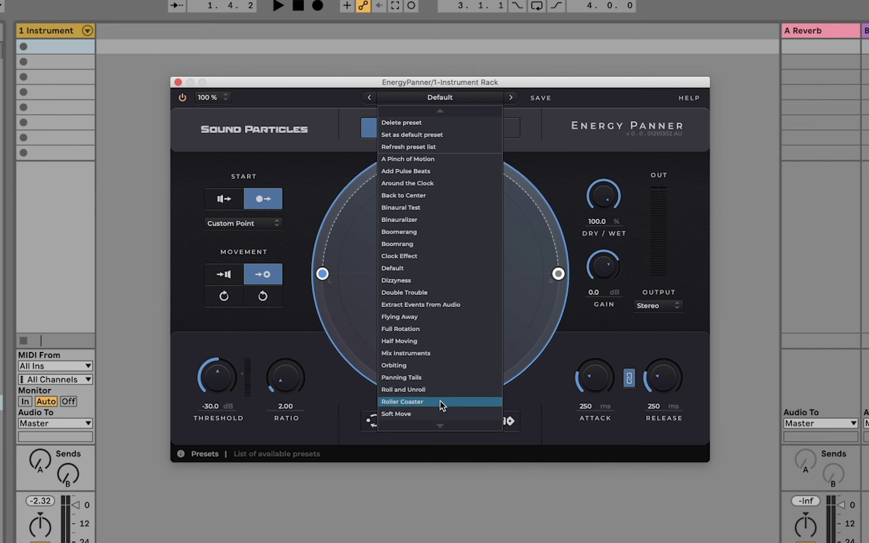
mouse_move(436, 430)
mouse_move(445, 110)
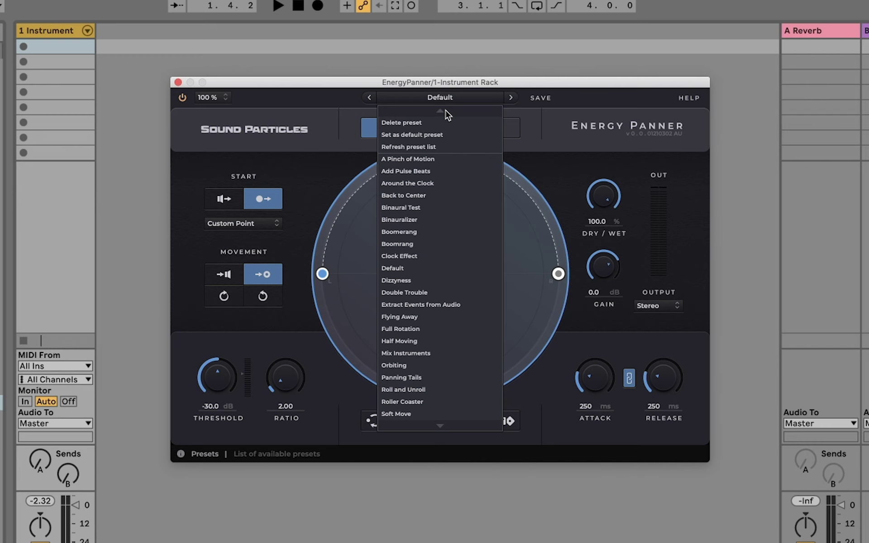
left_click(427, 232)
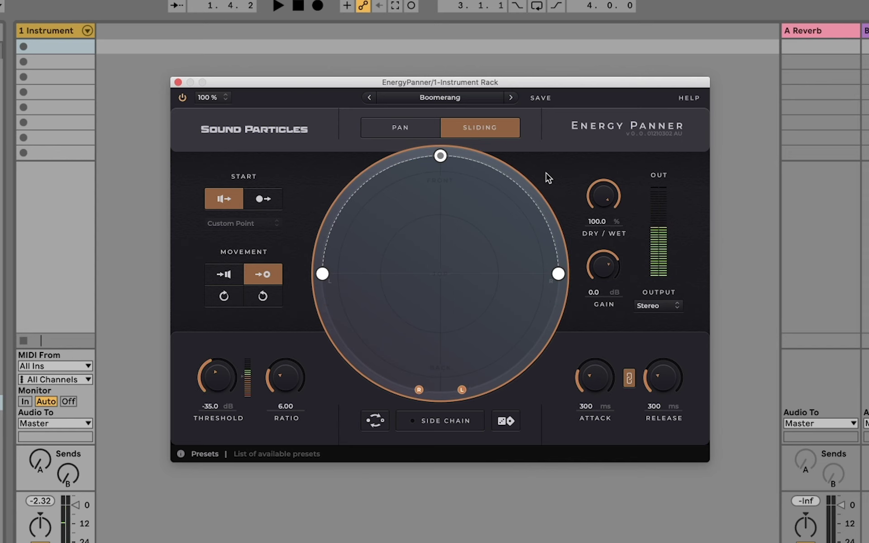
left_click(470, 96)
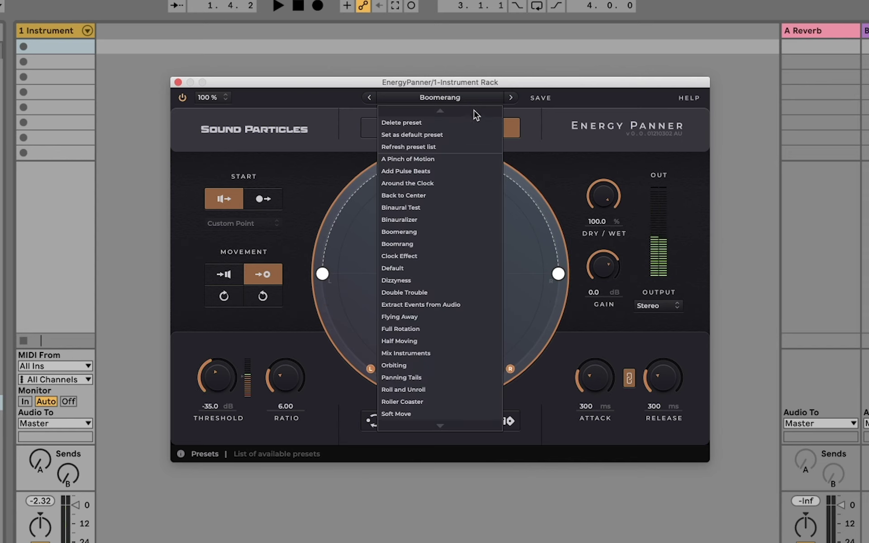
left_click(451, 383)
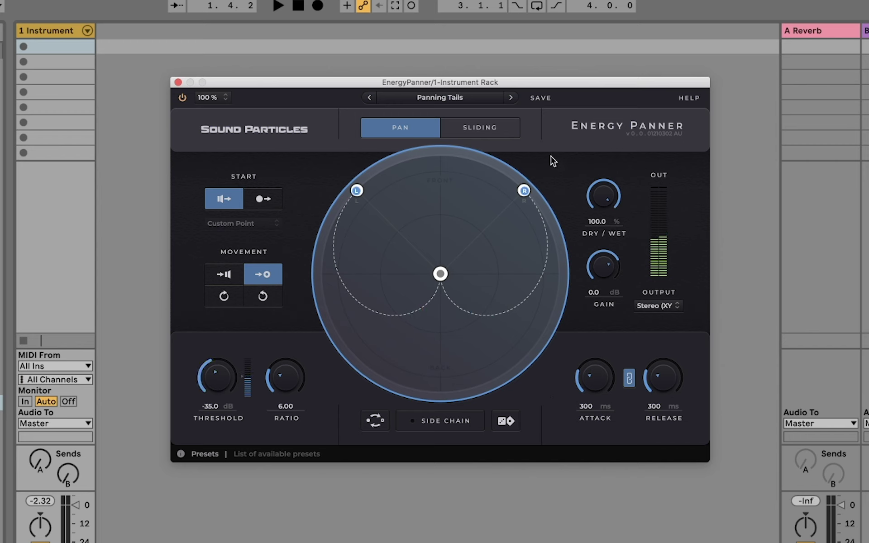
- Step forward through Roll and Unroll and Orbiting, then back to Mix Instruments
left_click(512, 97)
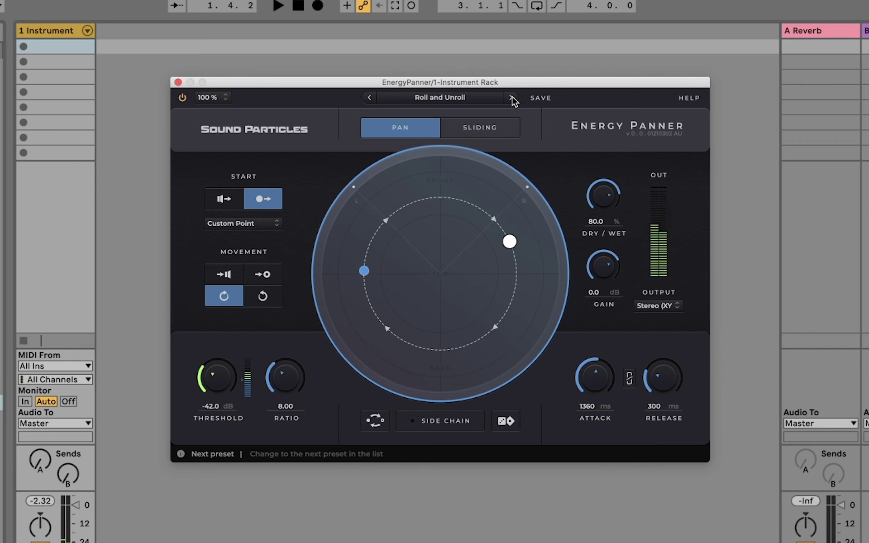
left_click(512, 97)
left_click(370, 99)
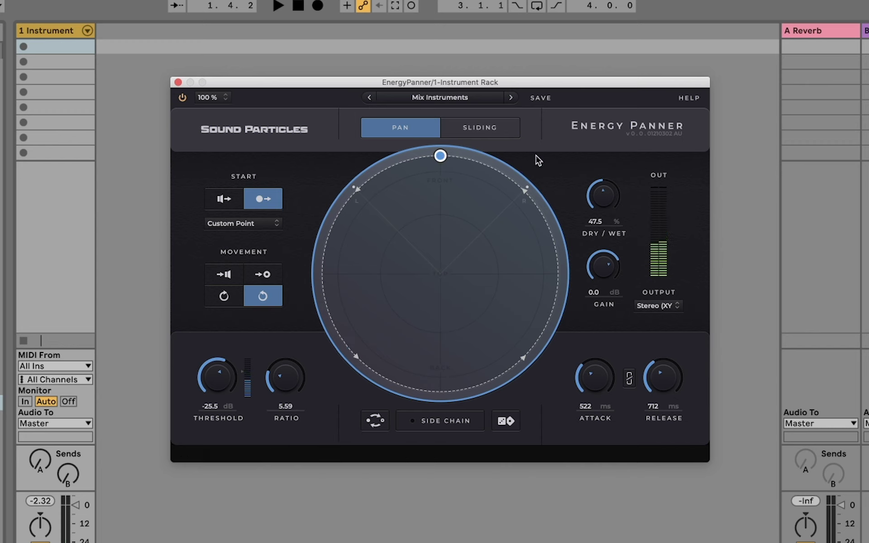
- Set Dry/Wet 37.5%, Attack 1420 ms, Release 385 ms, Ratio 38.8, and Move to speakers movement
left_click_drag(603, 193, 602, 213)
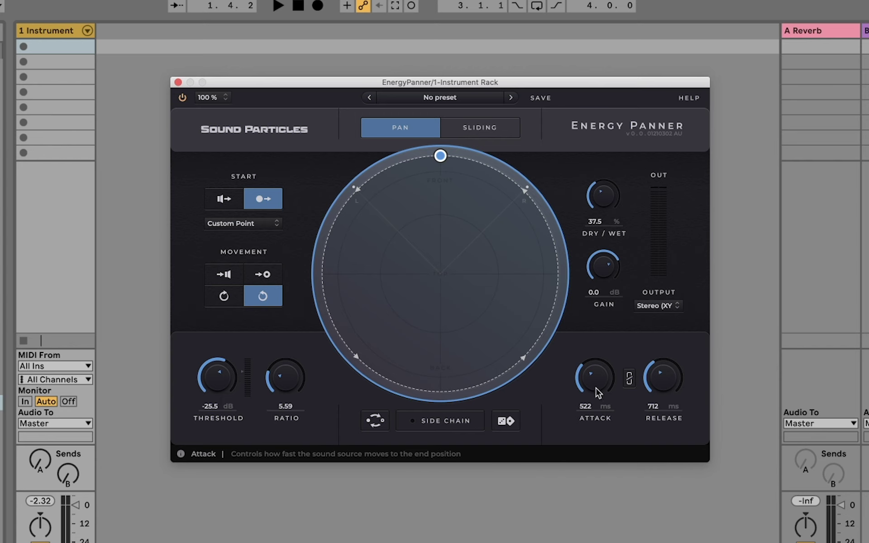
left_click_drag(595, 378, 595, 360)
left_click_drag(661, 378, 656, 399)
left_click_drag(286, 390, 292, 335)
left_click(224, 273)
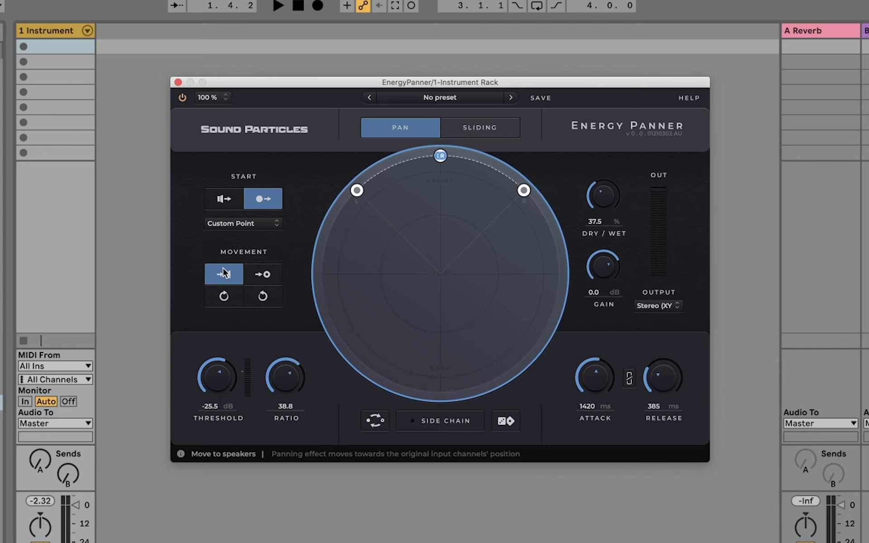
- Store the current settings under the preset name '1.1 Update'
left_click(541, 98)
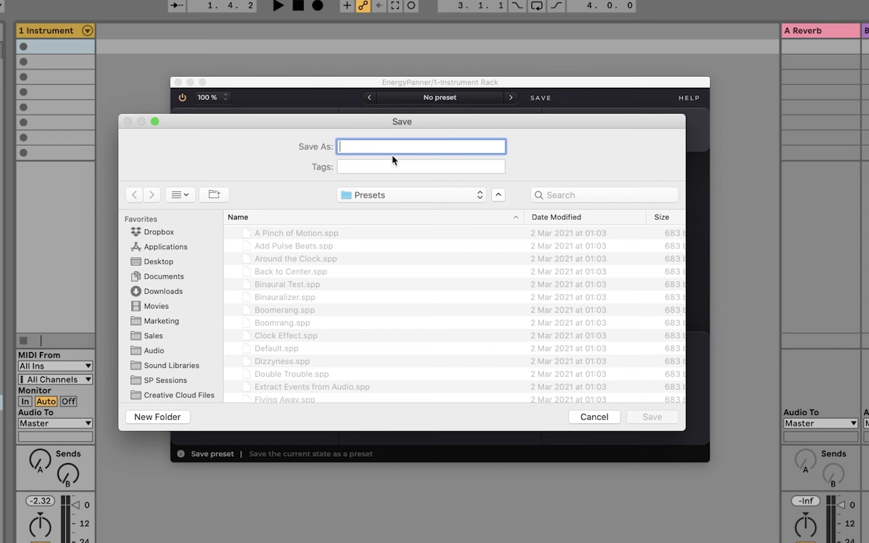
type("1.1 Update")
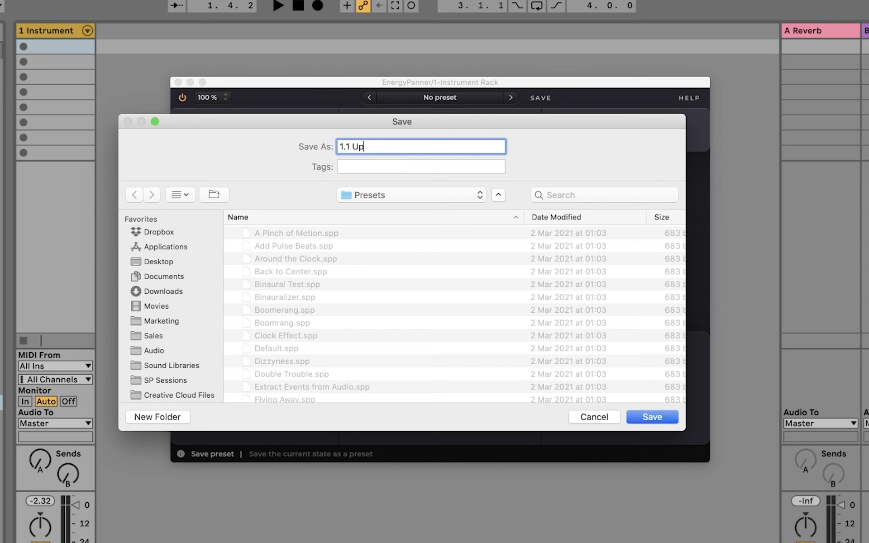
left_click(658, 419)
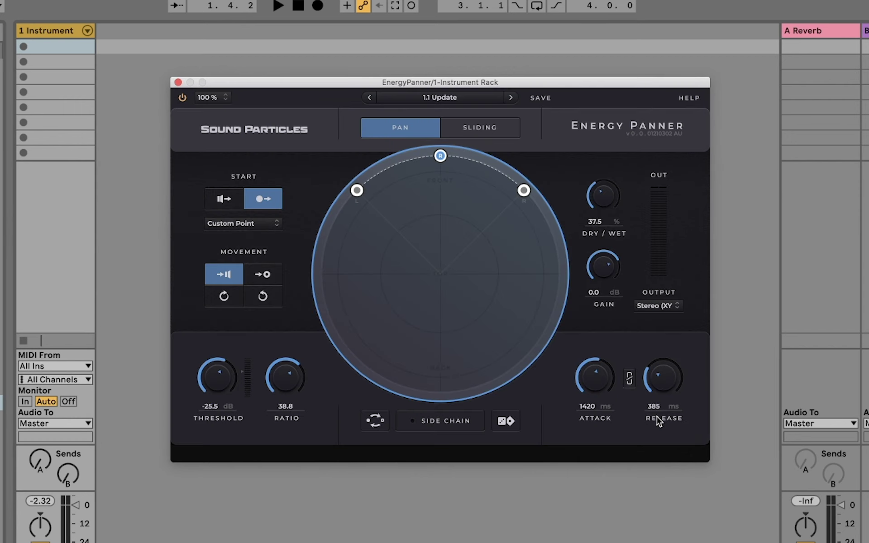
left_click(490, 98)
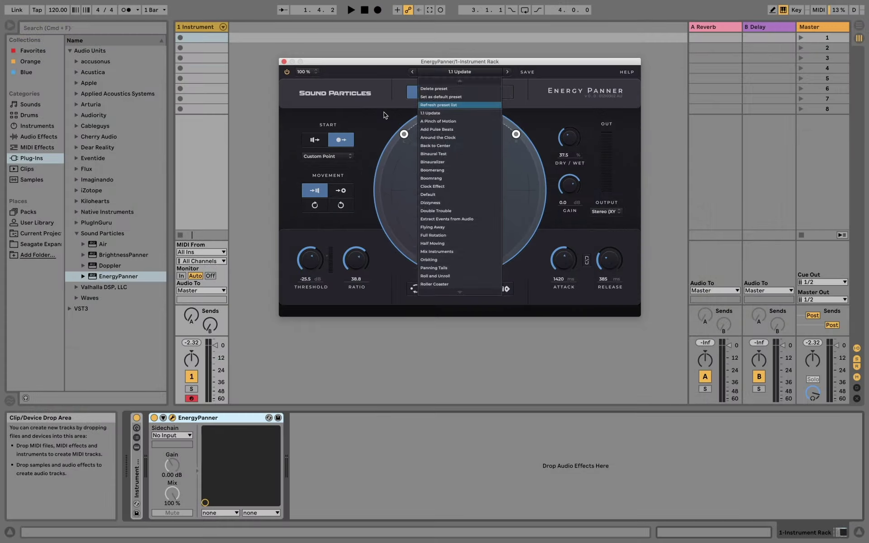
left_click(438, 147)
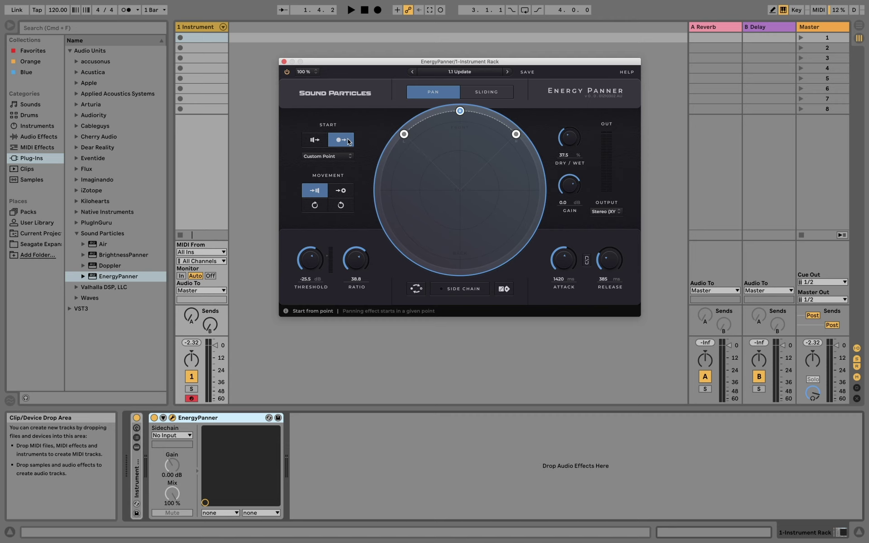
- Raise the Threshold from -25.0 dB to -24.8 dB
scroll(309, 259, "up", 1)
- Enlarge the interface to 150% and move the plugin window toward the upper left
left_click(311, 73)
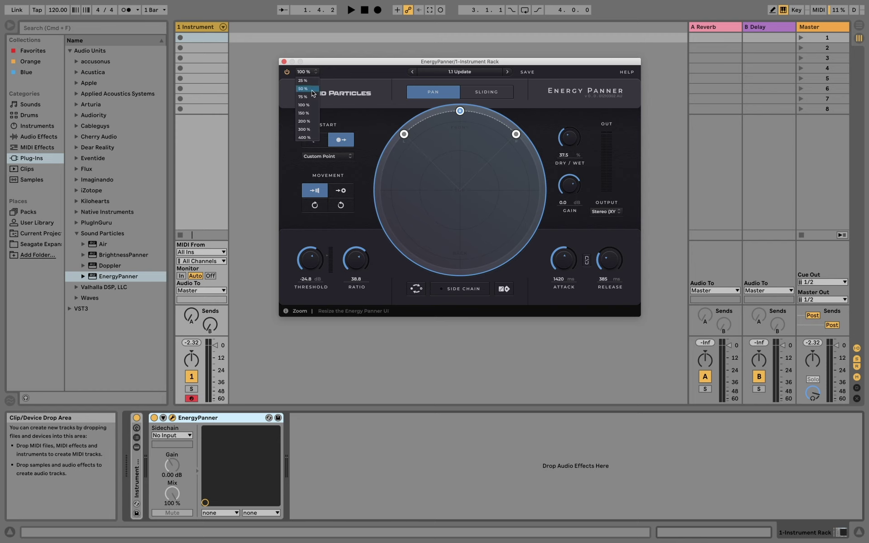
left_click(310, 113)
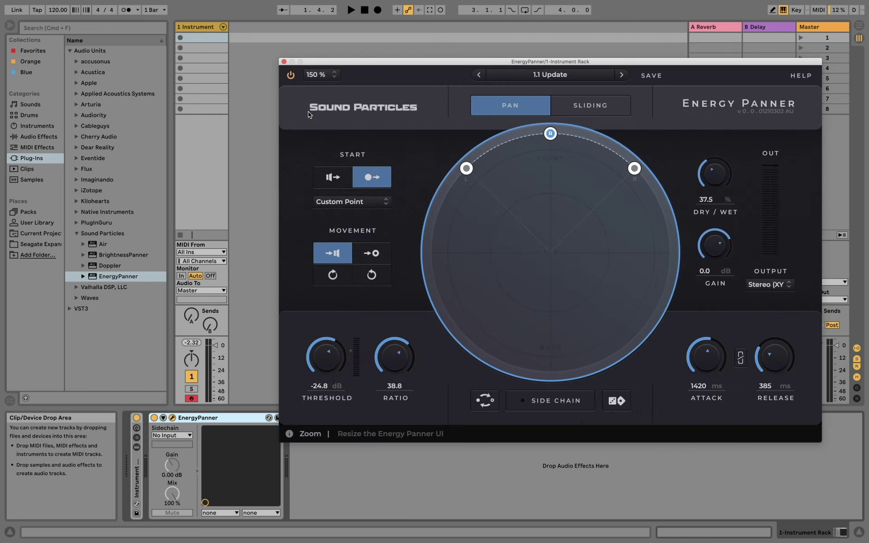
left_click_drag(381, 63, 275, 43)
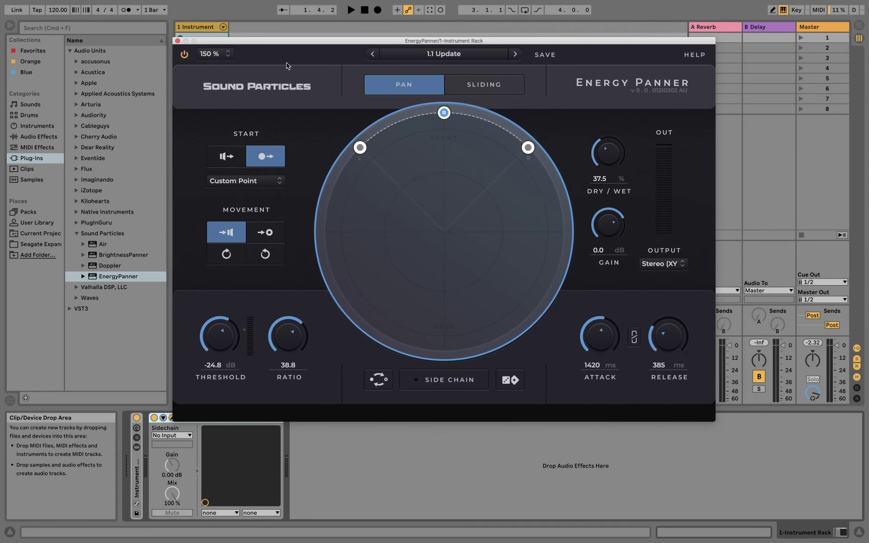
- Shrink the interface to 75%, then resize it freely to about 126%
left_click(222, 58)
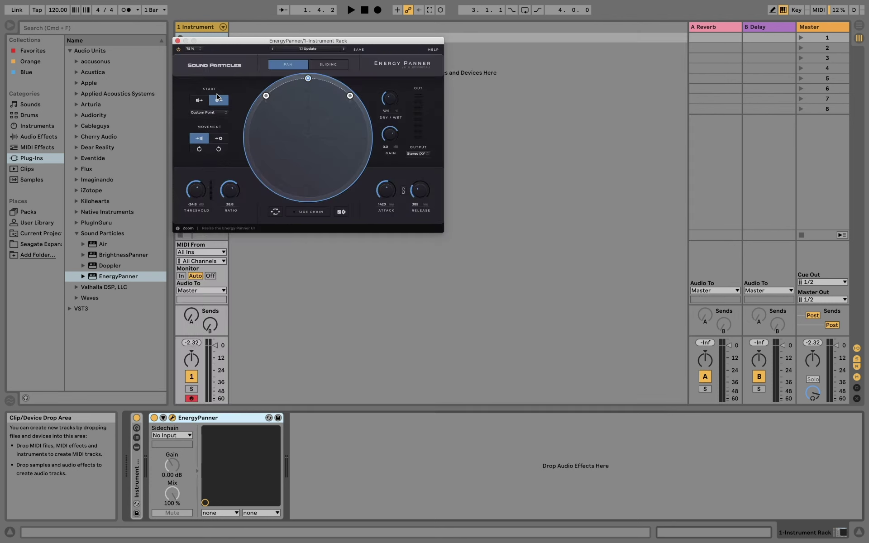
left_click(216, 92)
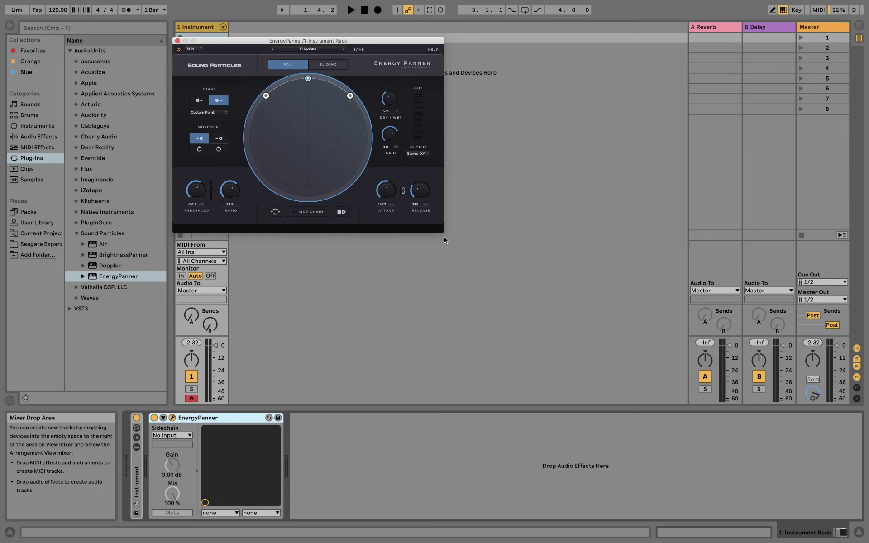
left_click_drag(450, 237, 707, 414)
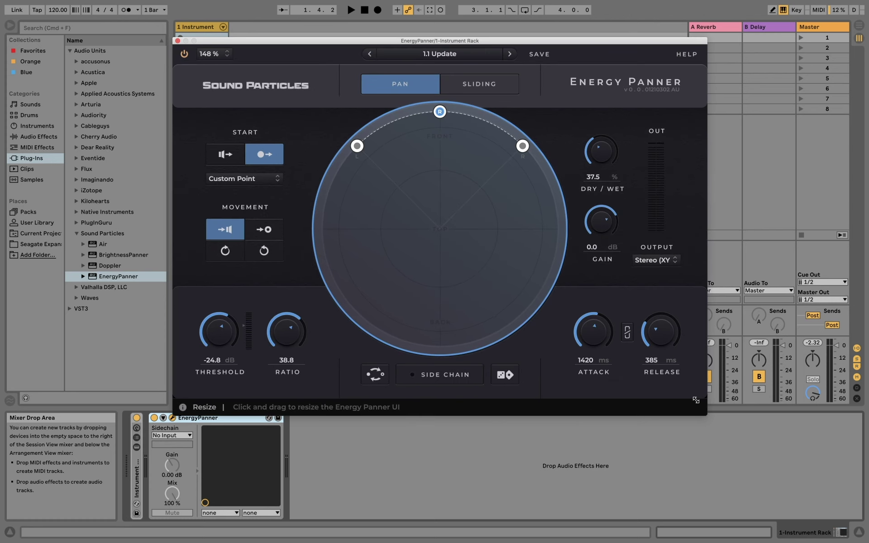
left_click_drag(689, 404, 620, 360)
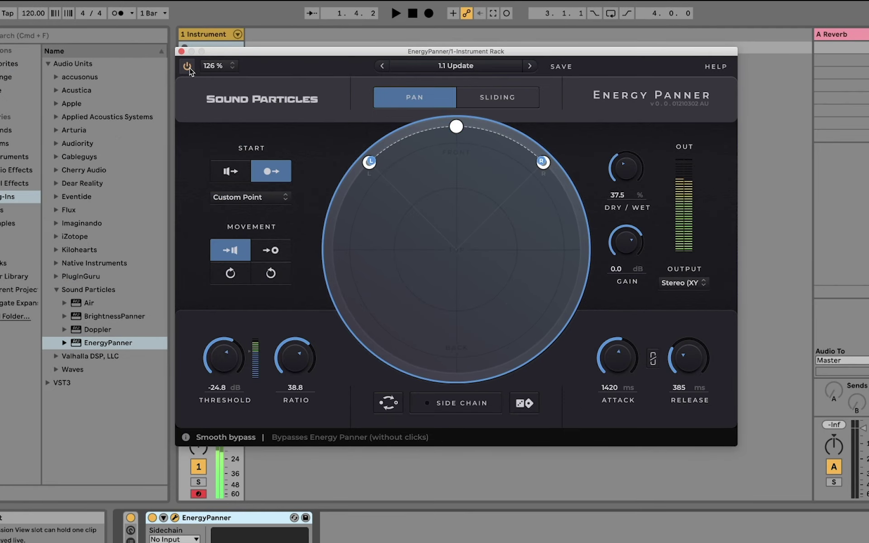
- Toggle the smooth bypass button five times, leaving the plugin bypassed
left_click(188, 67)
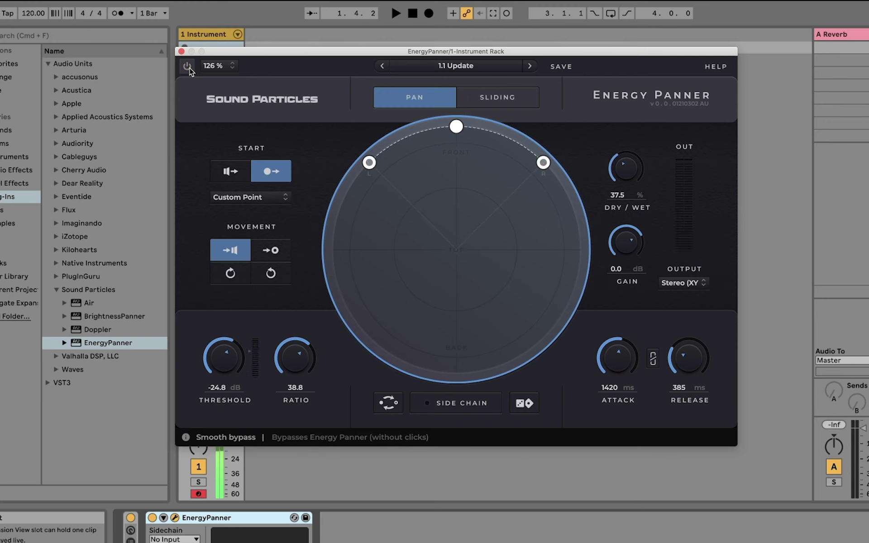
left_click(188, 67)
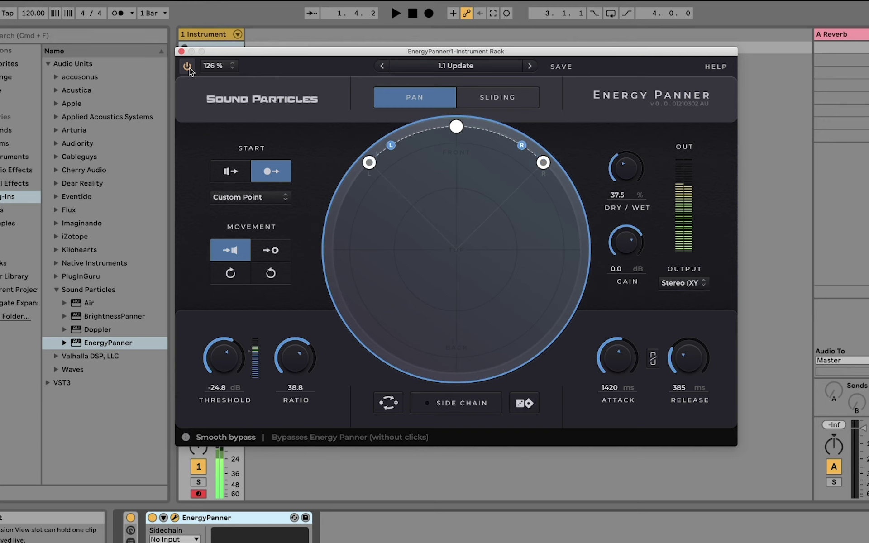
left_click(188, 67)
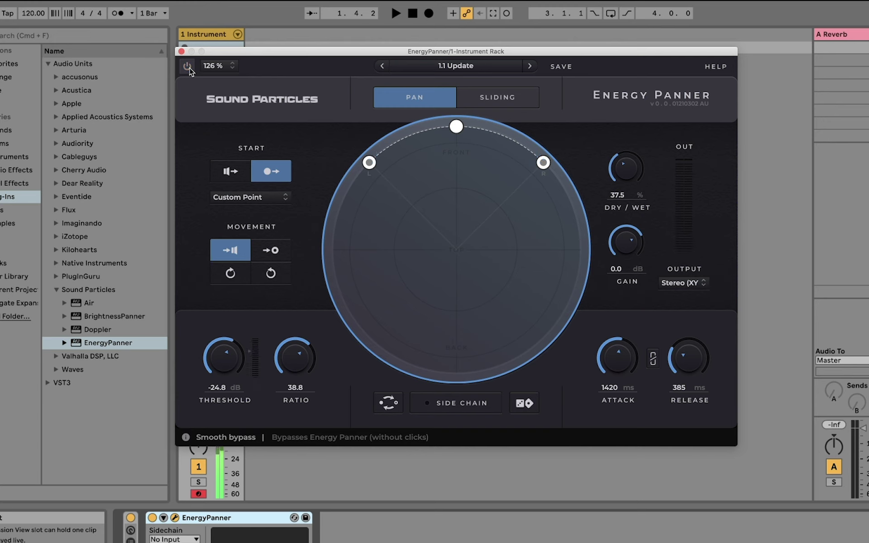
left_click(190, 68)
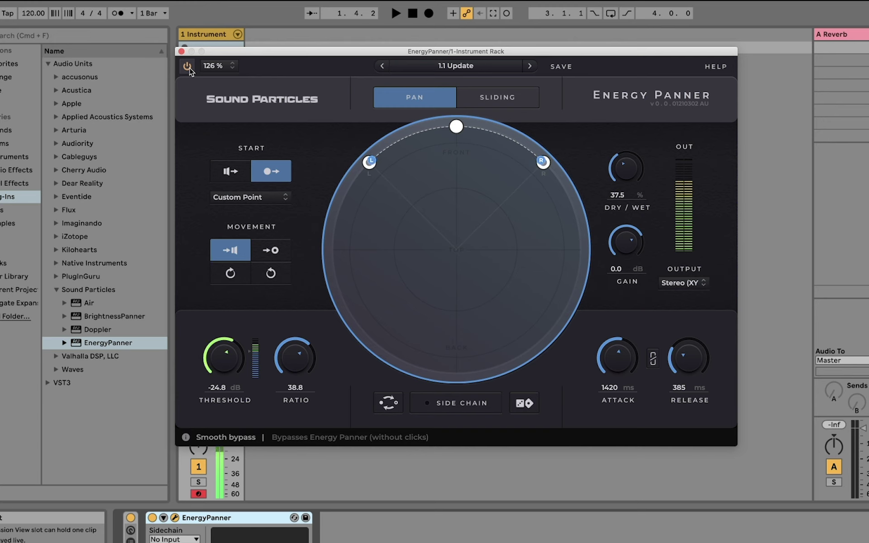
left_click(188, 67)
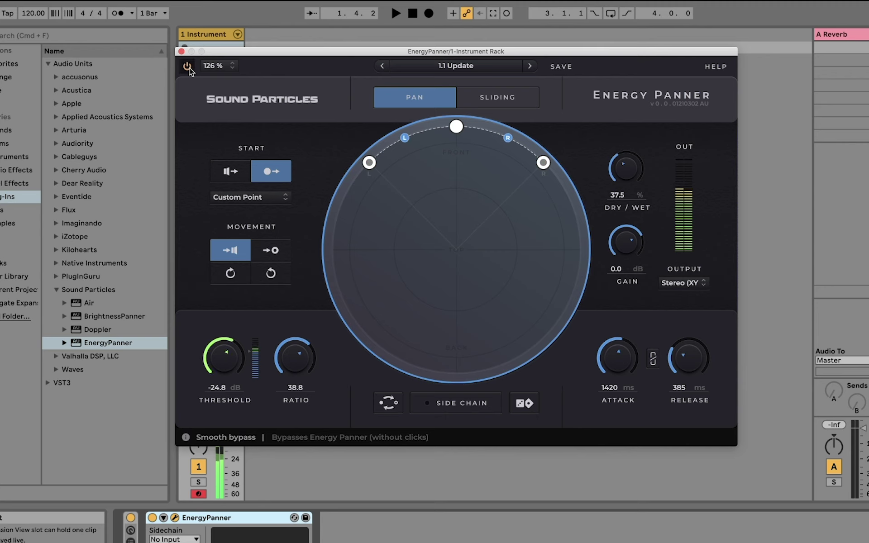